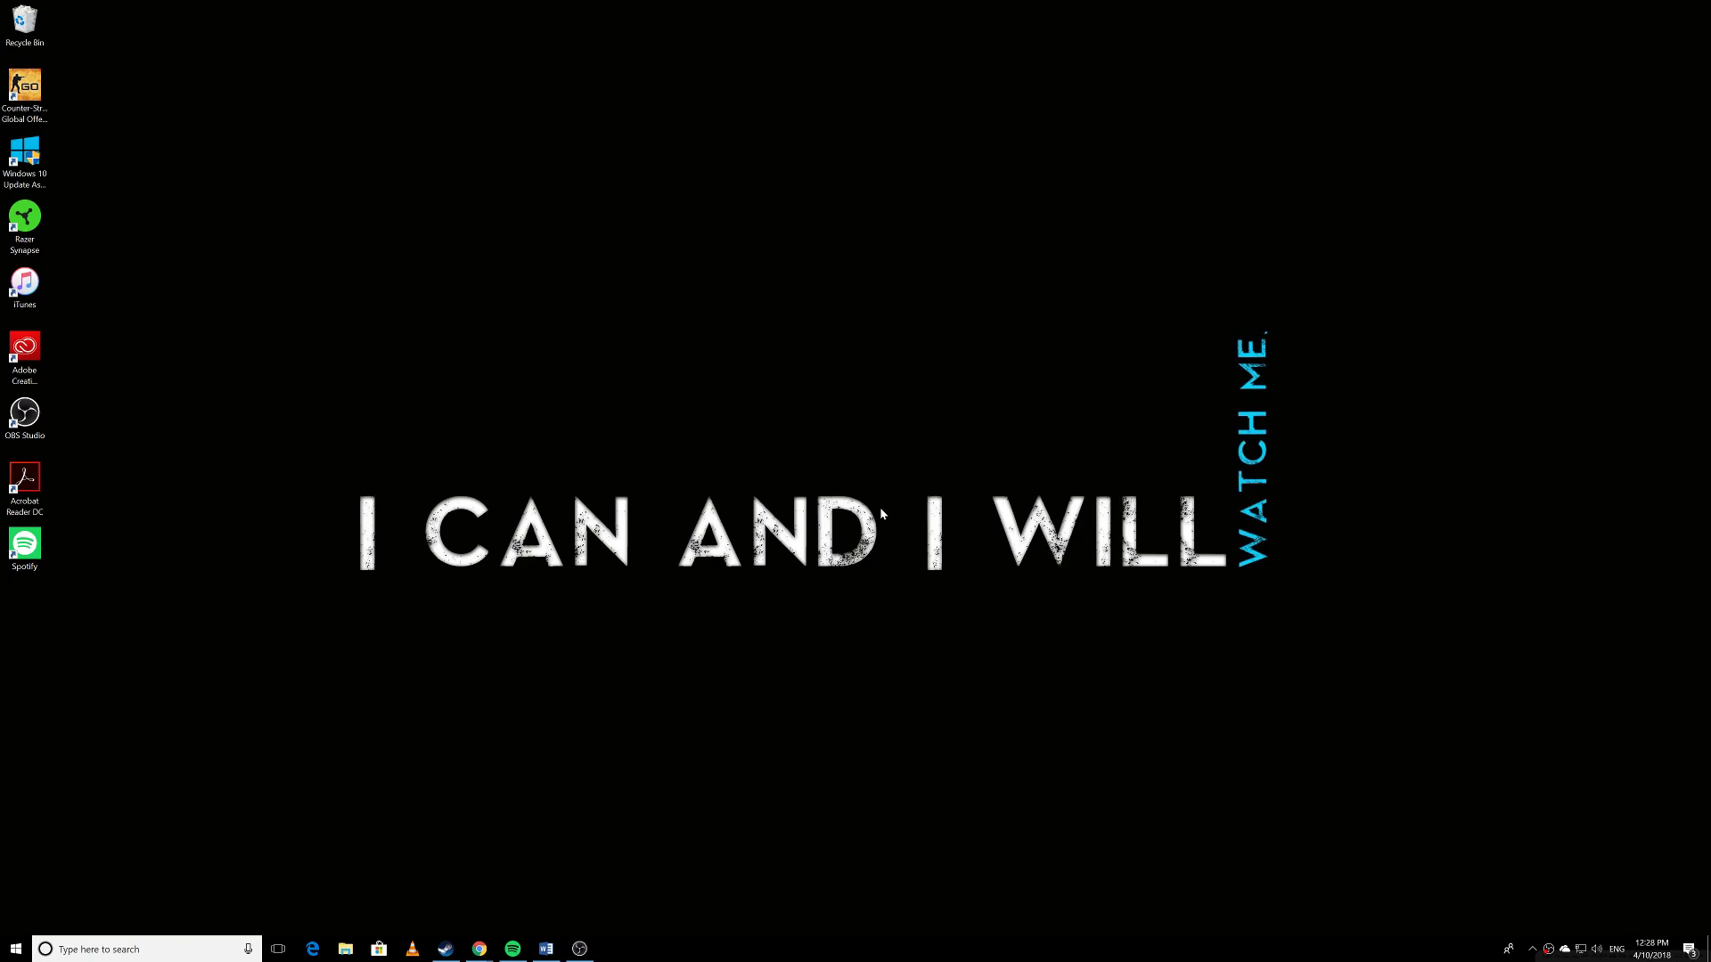
pyautogui.moveTo(479, 947)
pyautogui.click(403, 885)
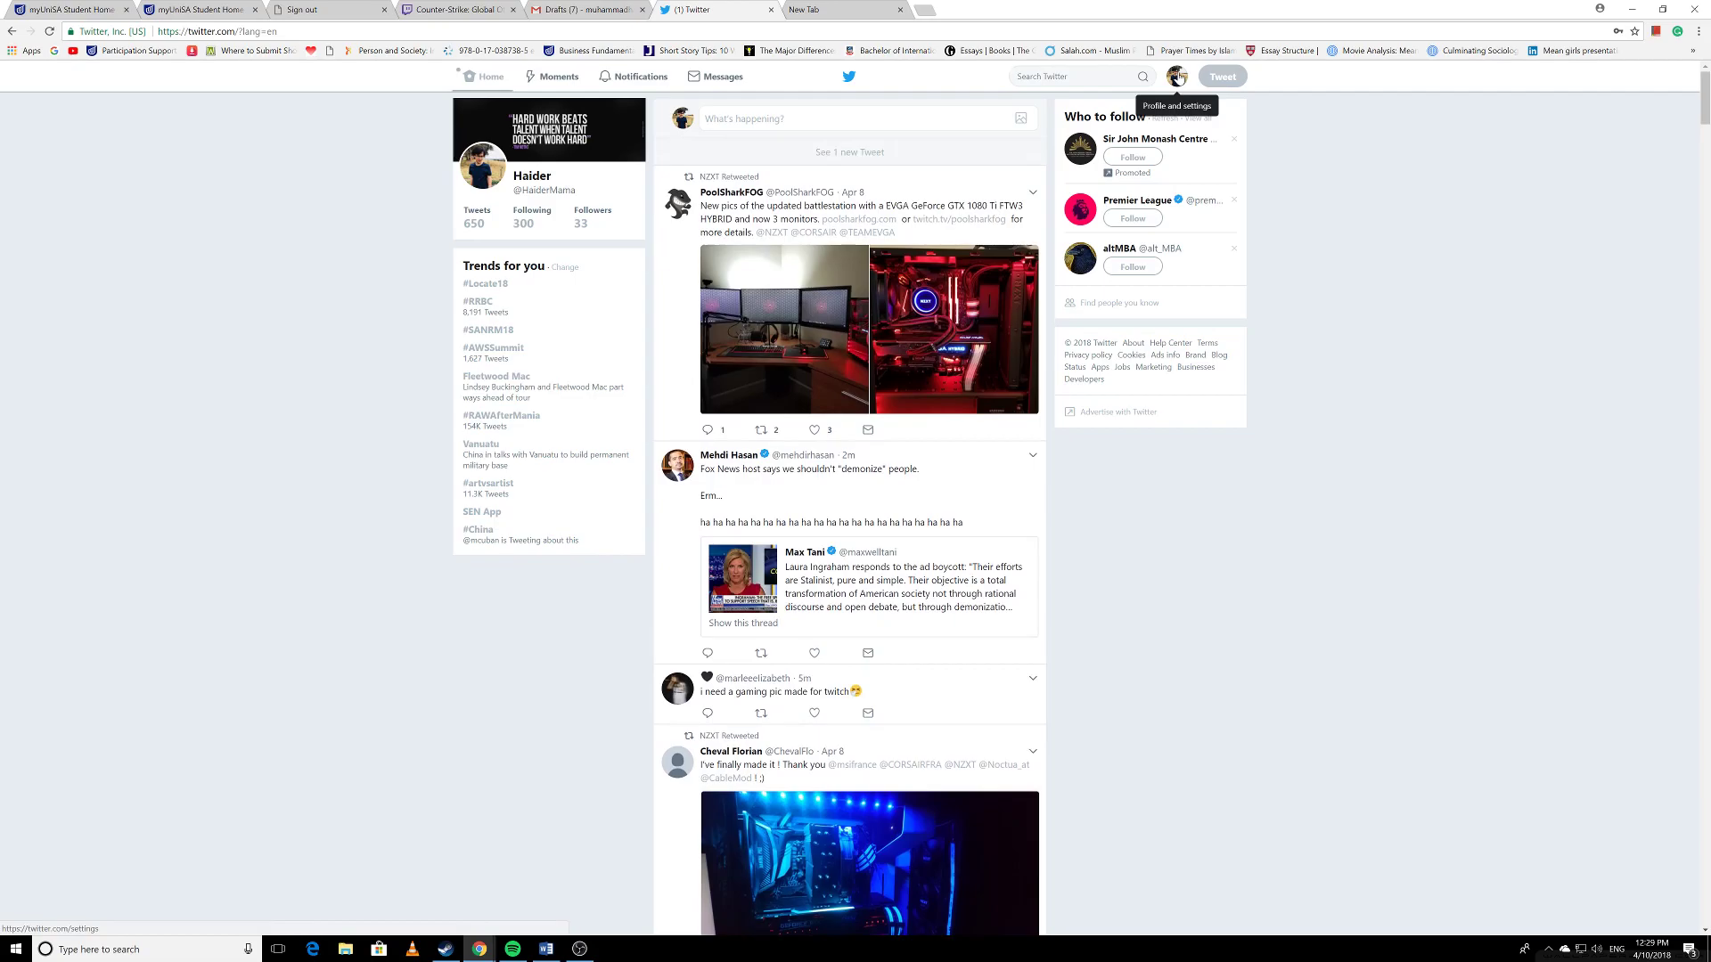
# Step: Open Settings and privacy from the profile avatar menu to reach the Account settings
pyautogui.click(1177, 79)
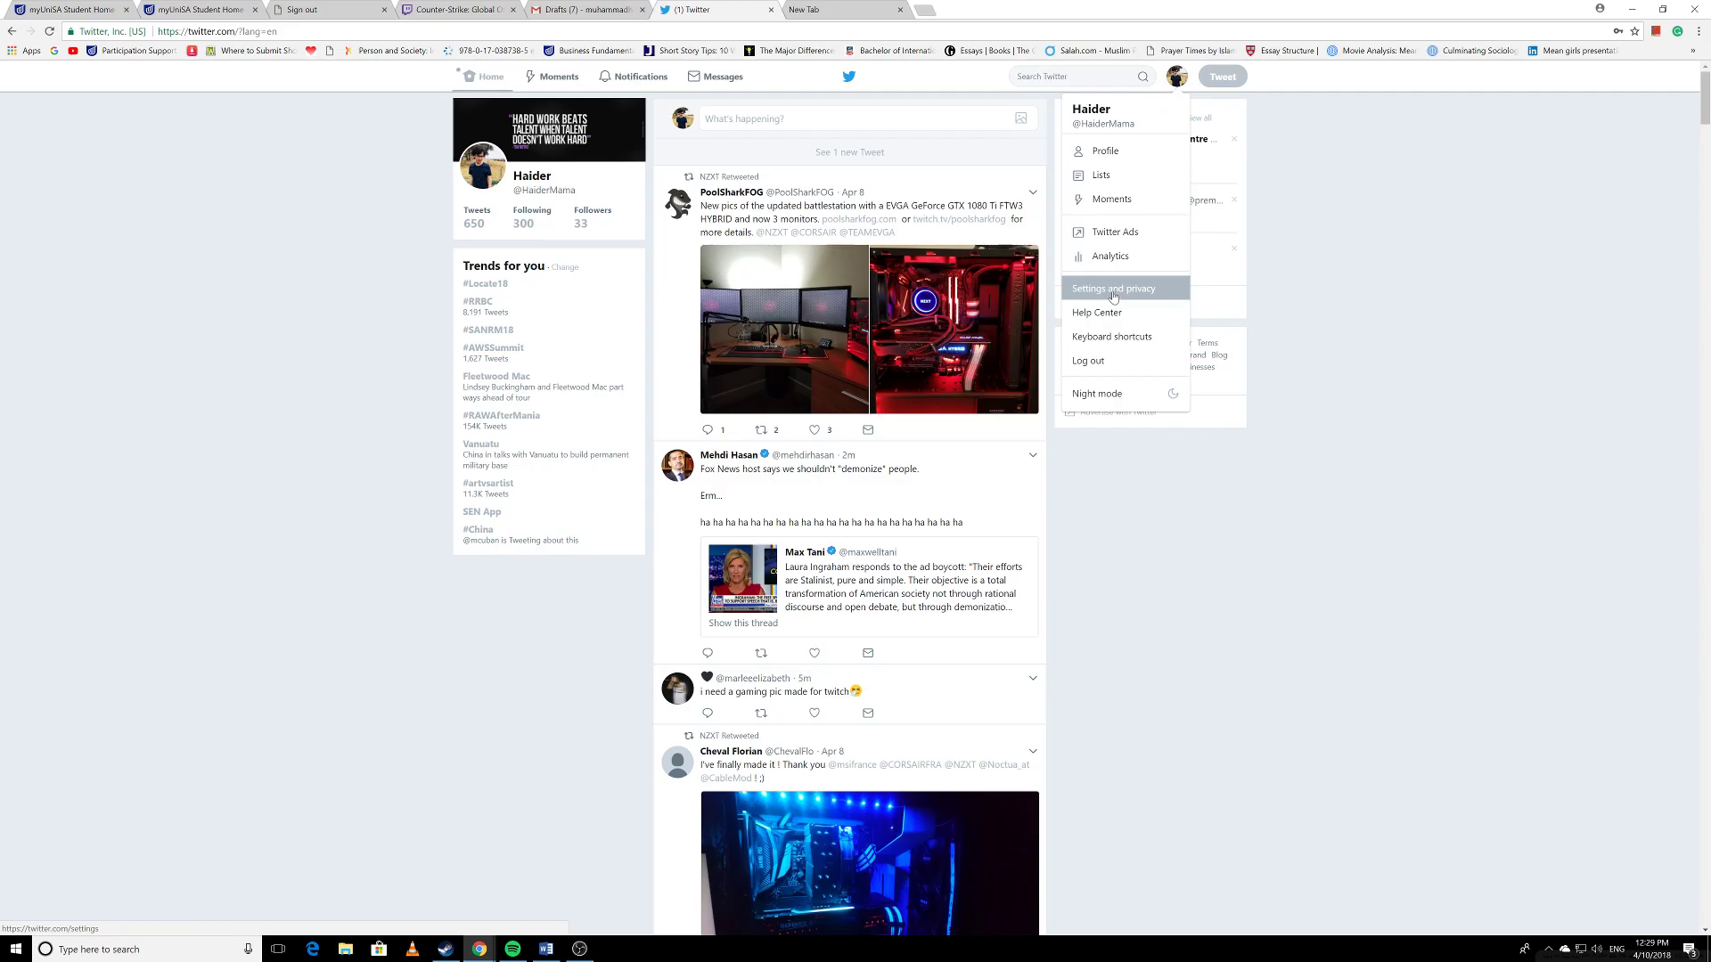
pyautogui.click(1177, 78)
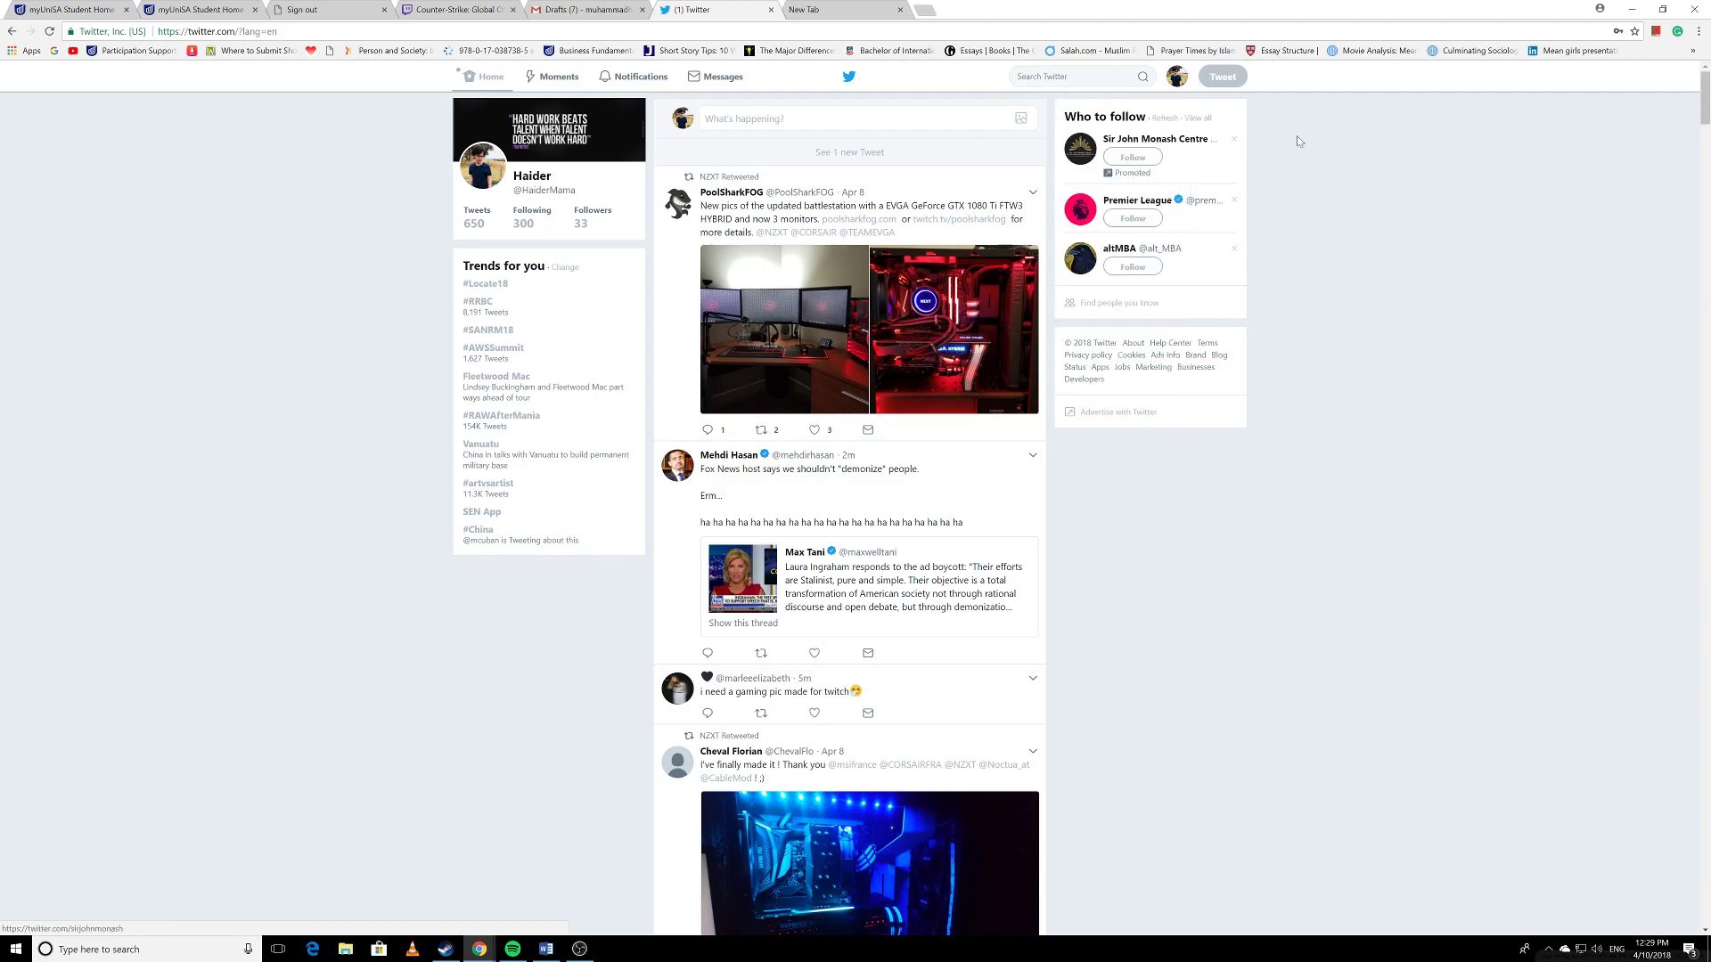
pyautogui.click(1177, 78)
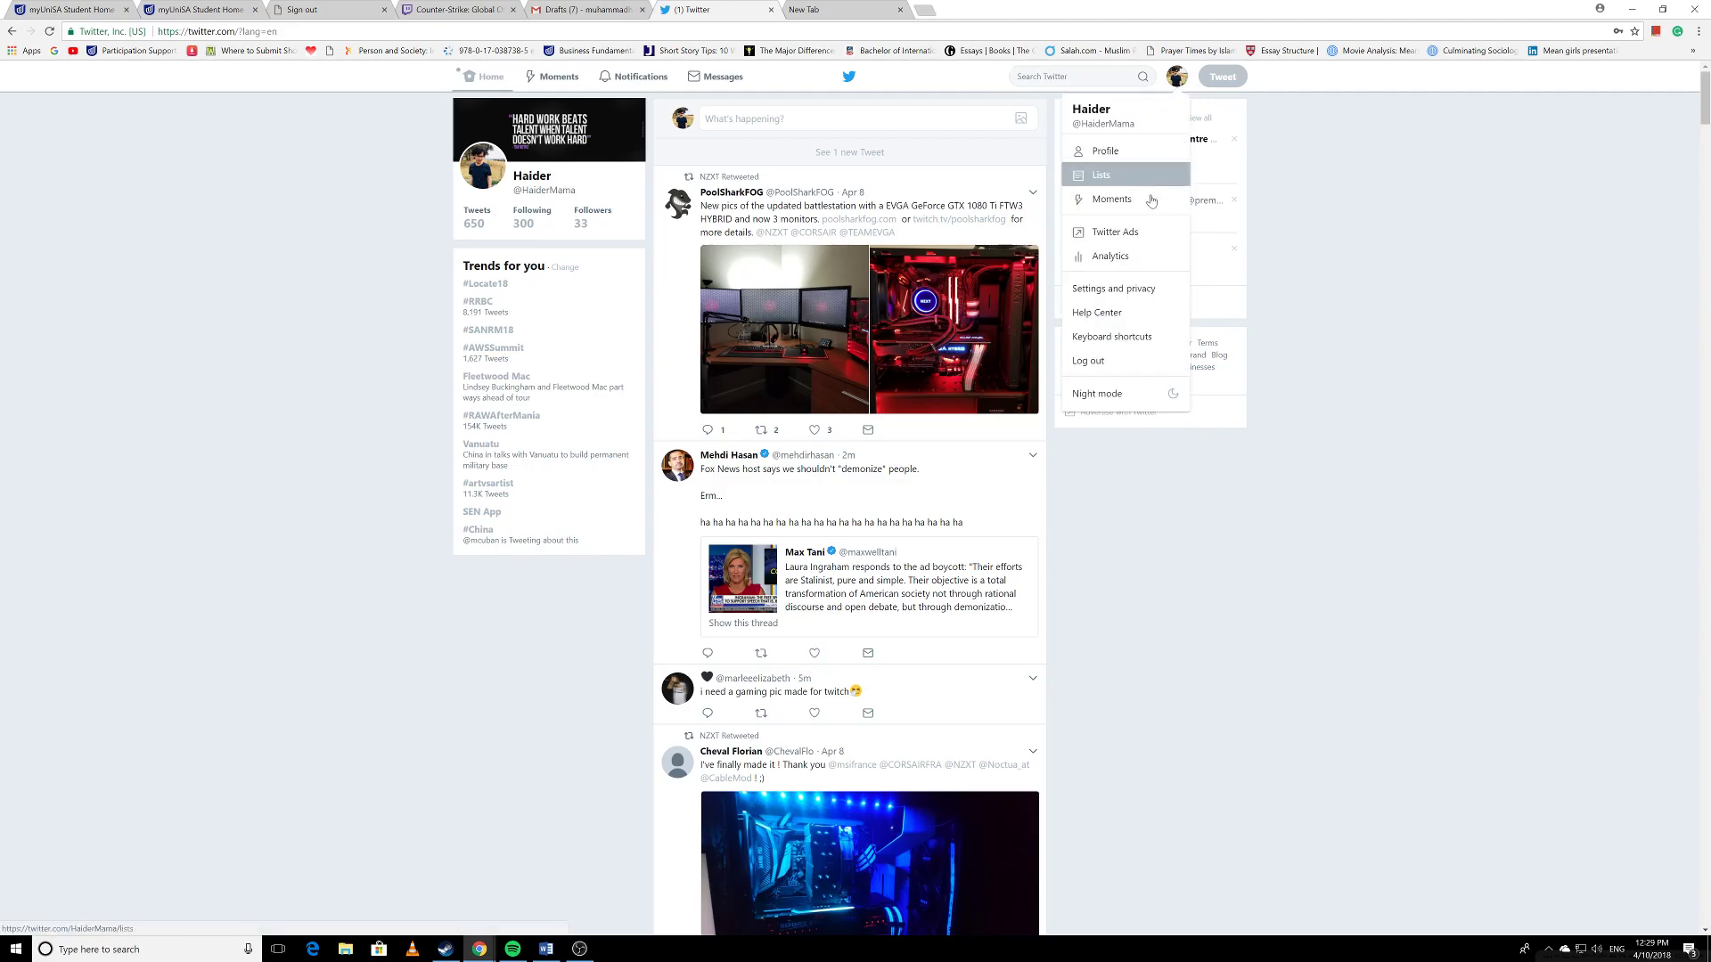
pyautogui.click(1104, 298)
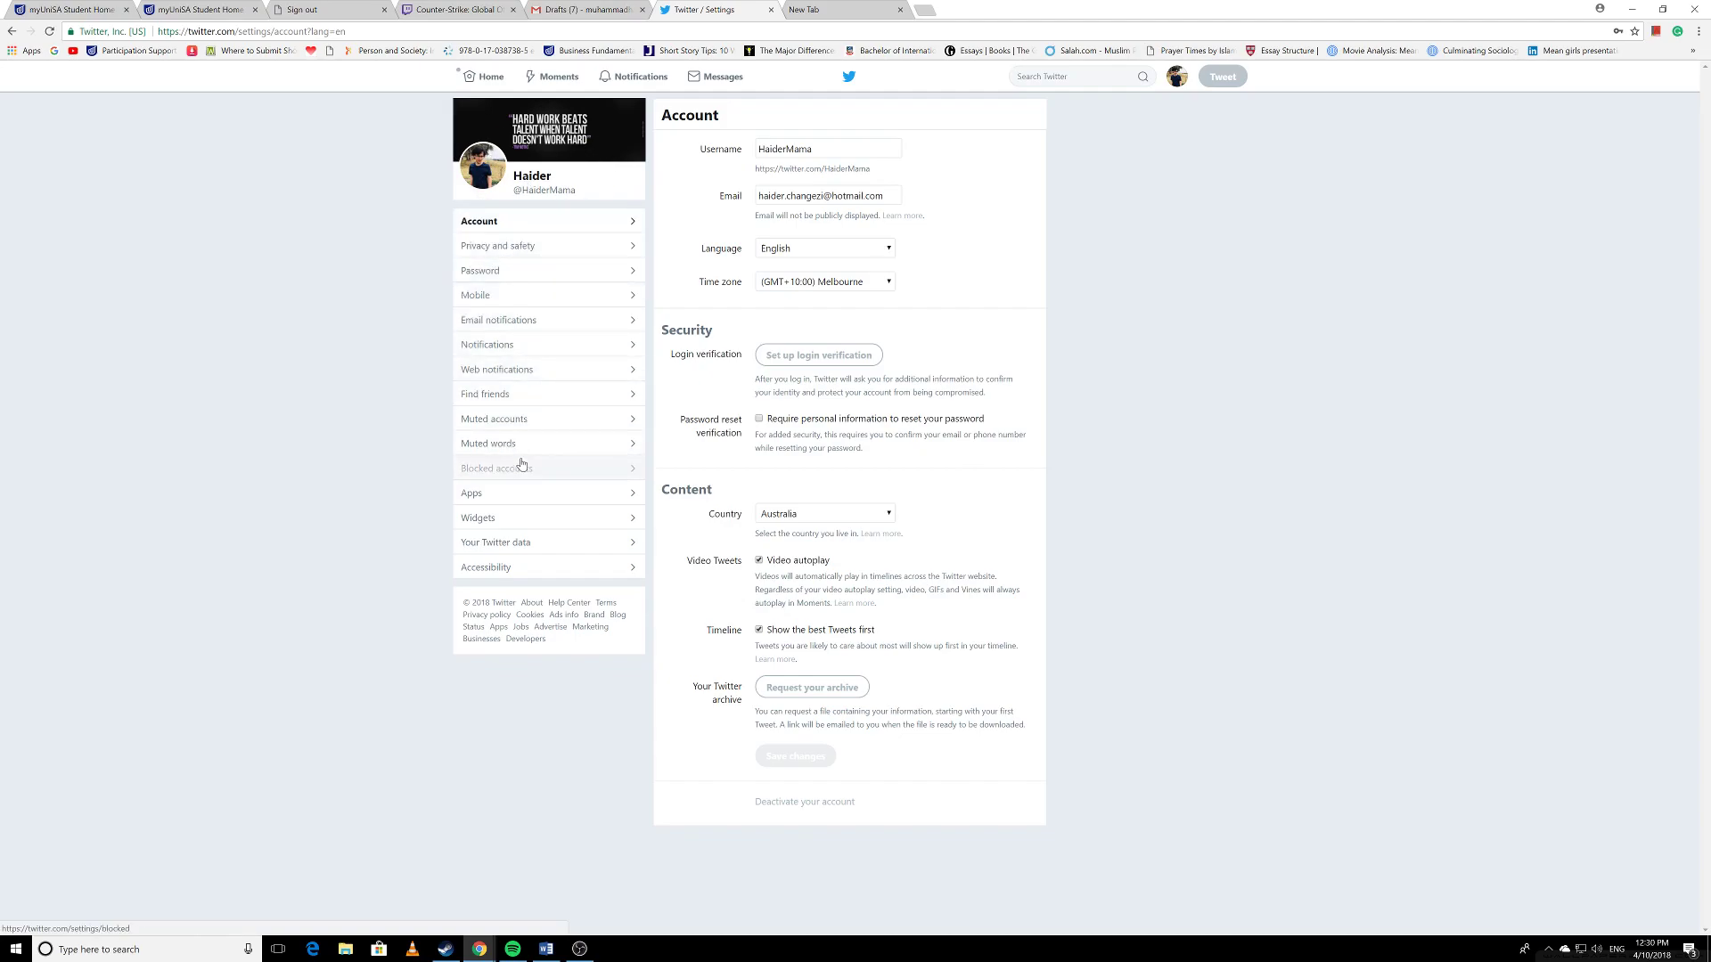
# Step: Go to the Apps section of settings to list Medium, Highlight Everything and other connected apps
pyautogui.click(493, 505)
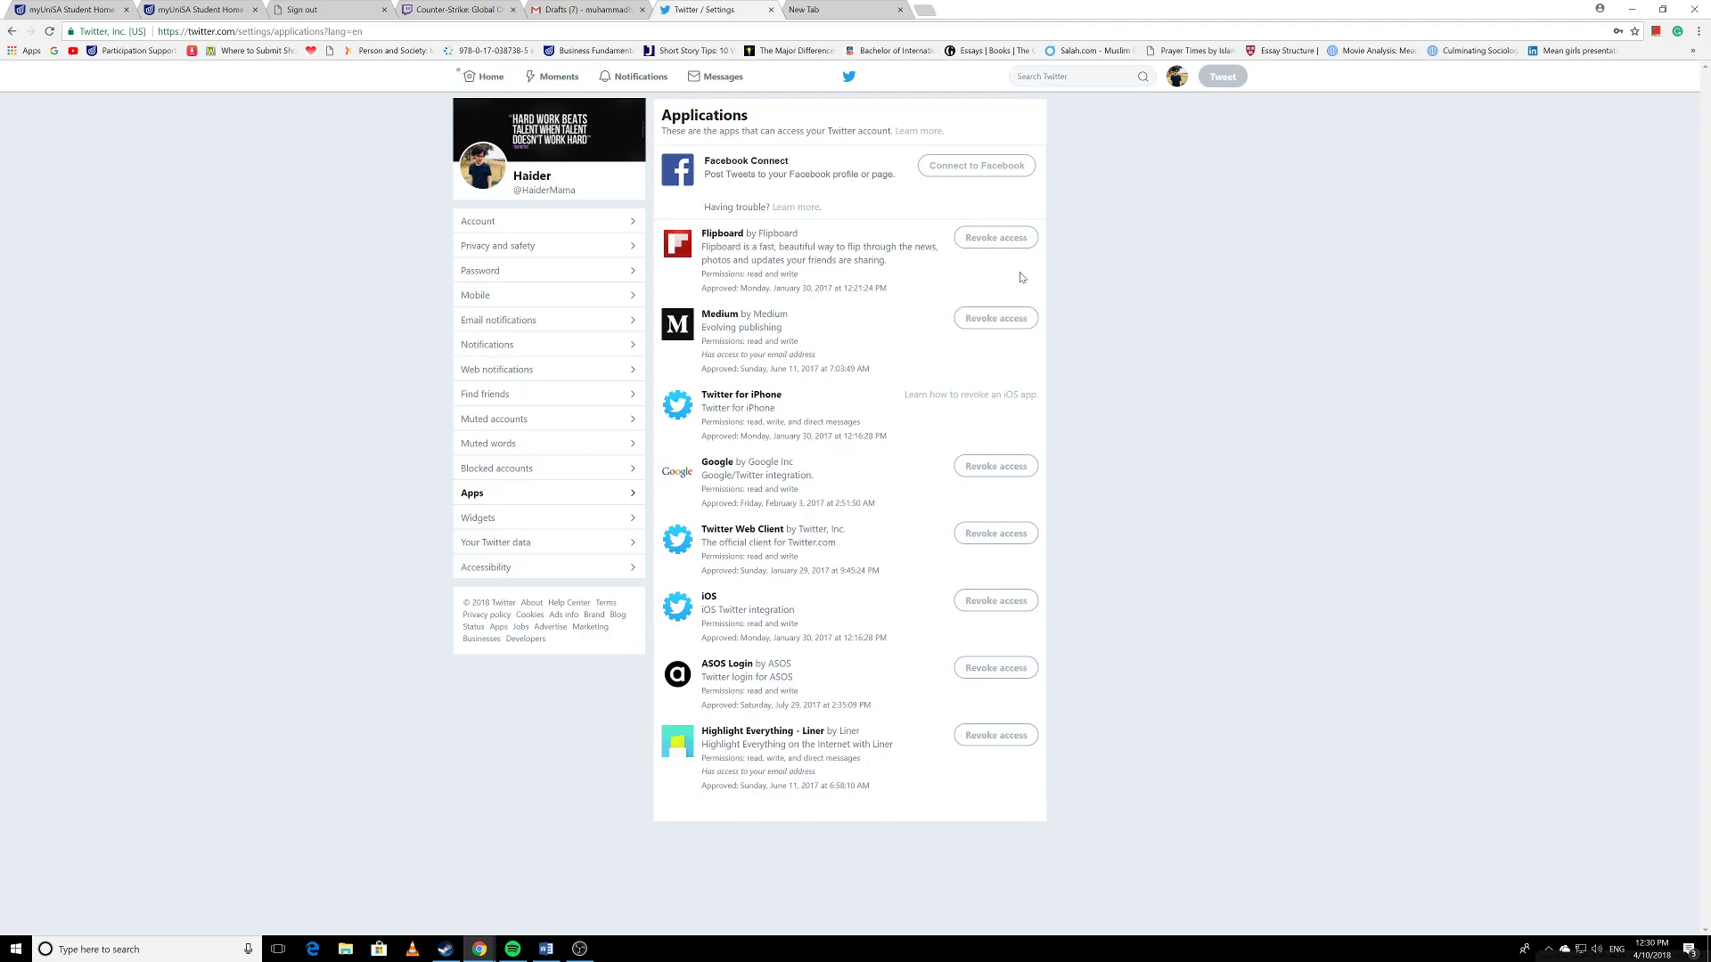
# Step: Revoke Medium's access and reload the page so Medium leaves the apps list
pyautogui.click(994, 328)
pyautogui.rightClick(1136, 282)
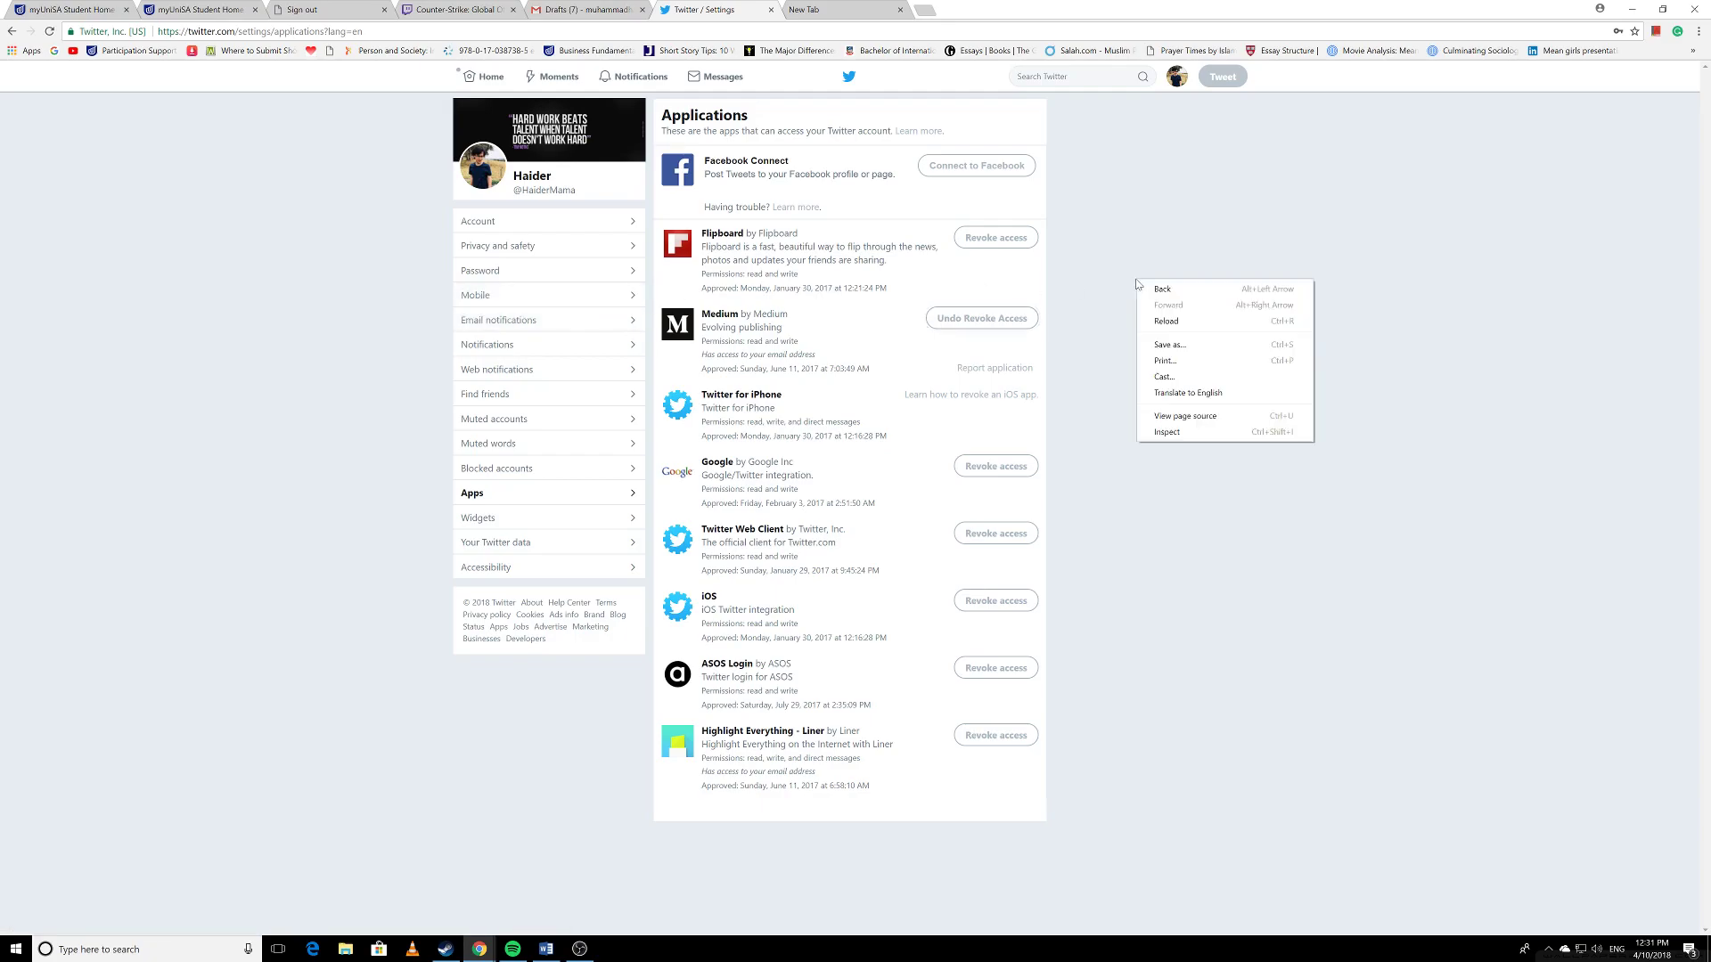
pyautogui.click(1167, 321)
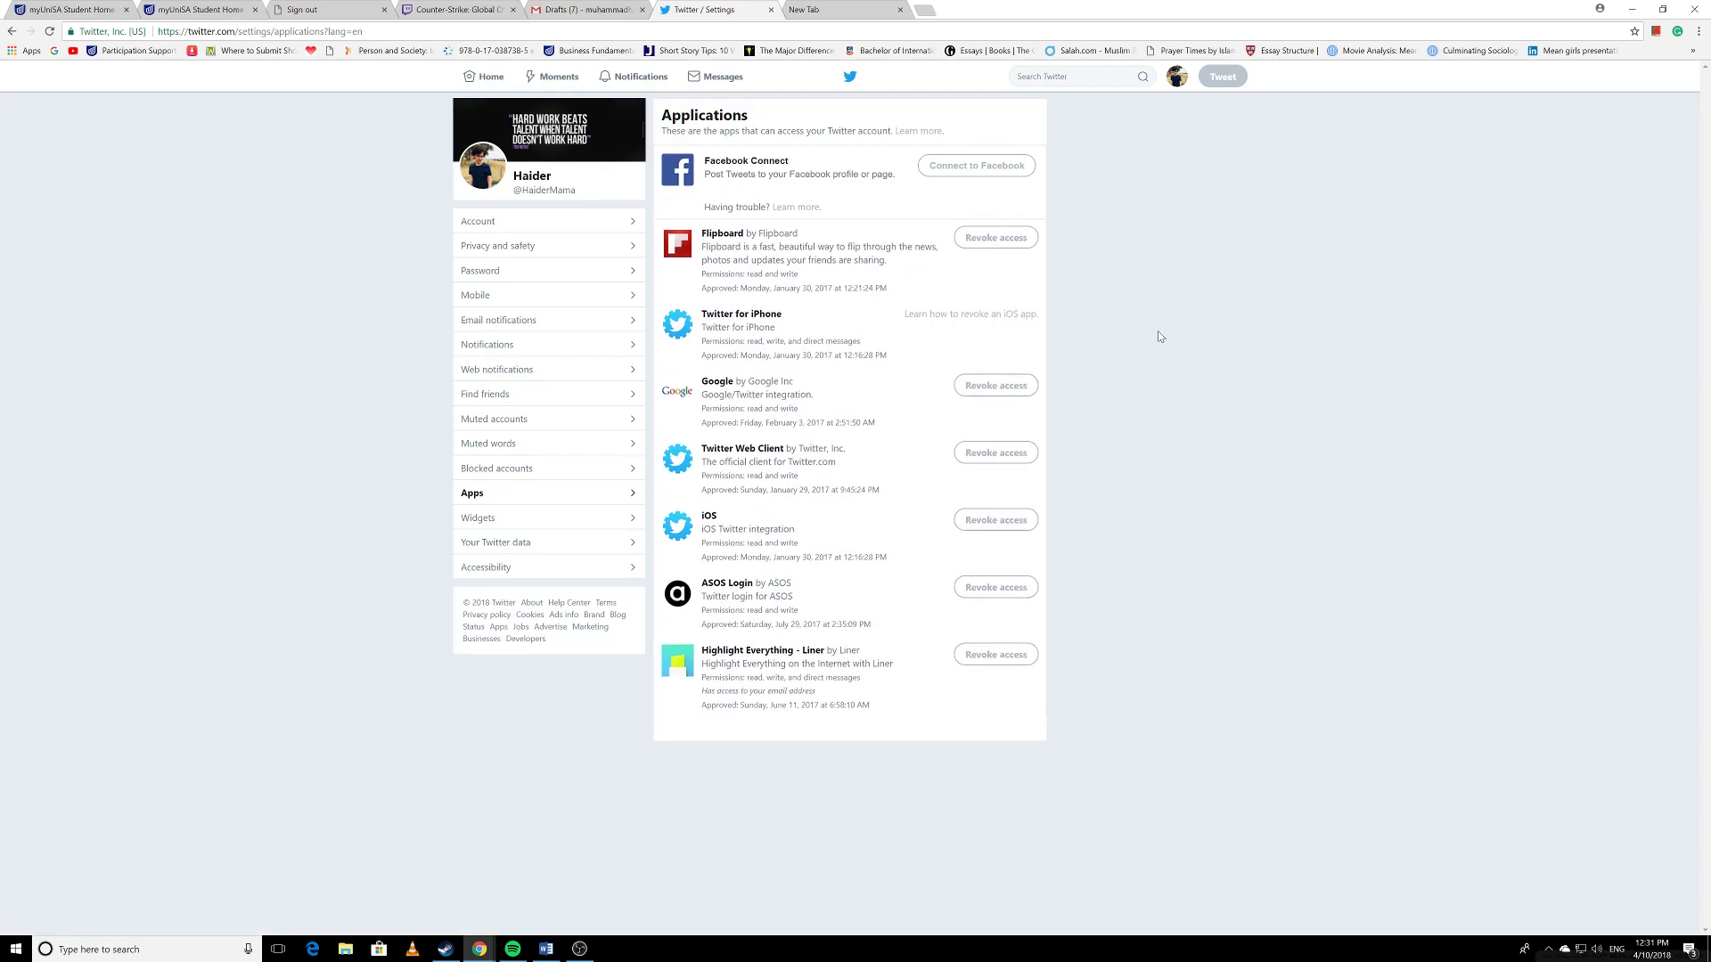
# Step: Revoke Highlight Everything – Liner's access and reload so only six apps remain
pyautogui.click(997, 663)
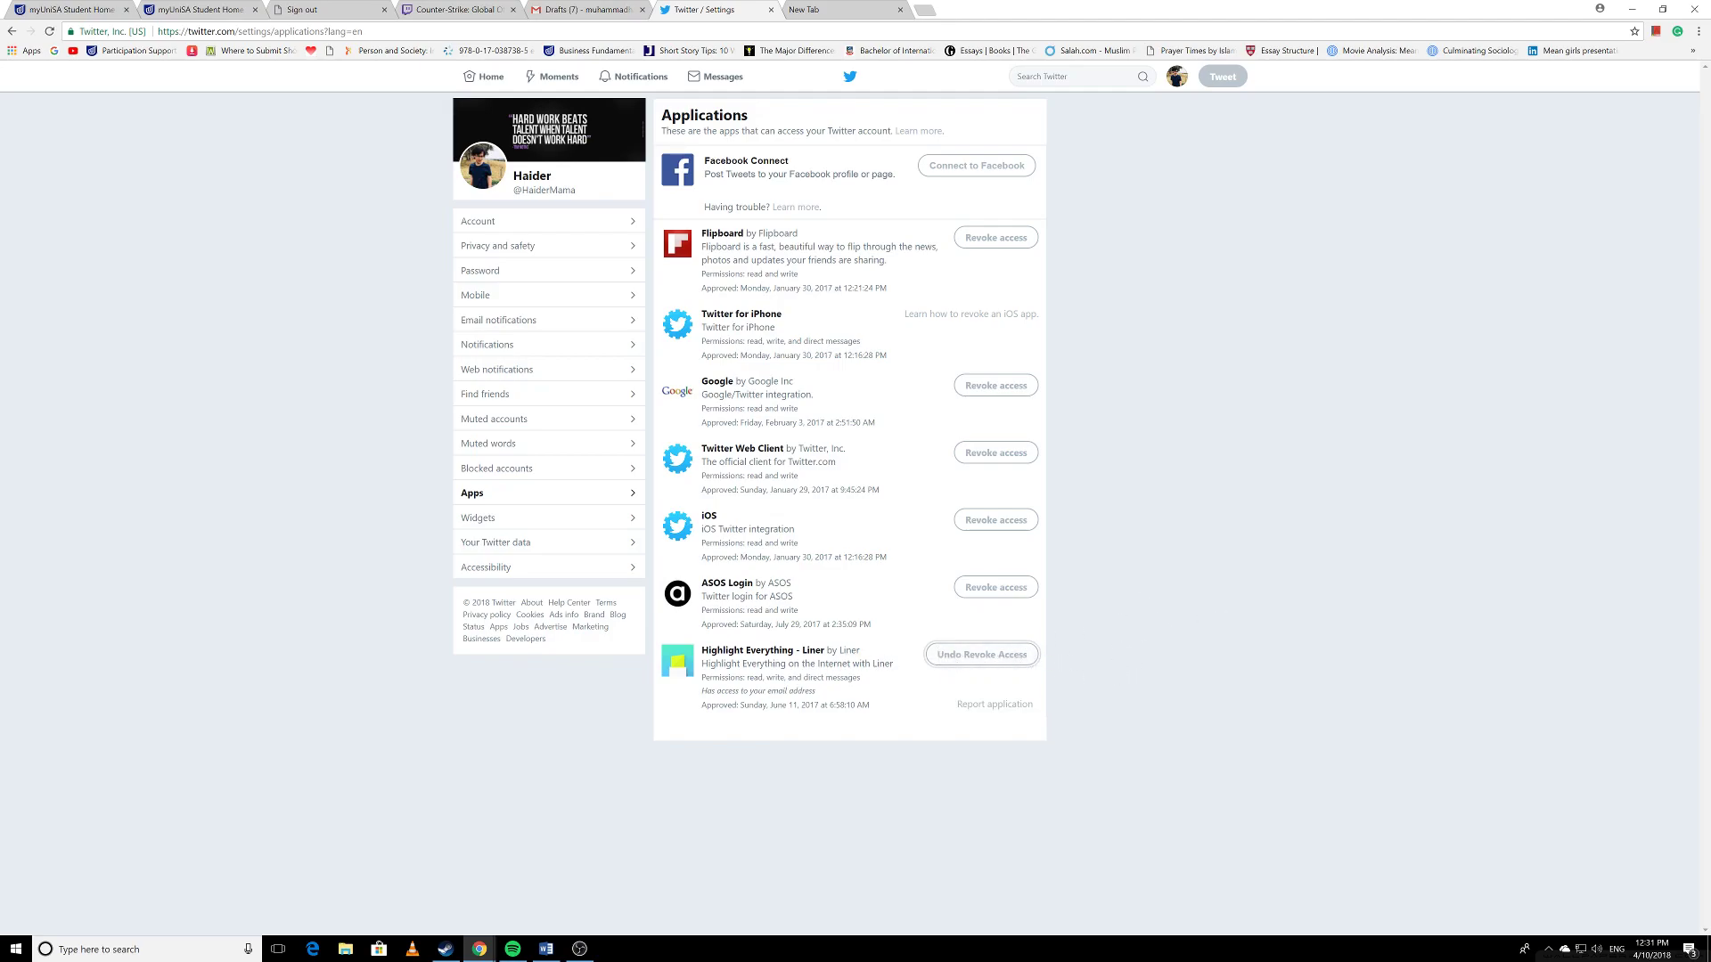
pyautogui.rightClick(1149, 392)
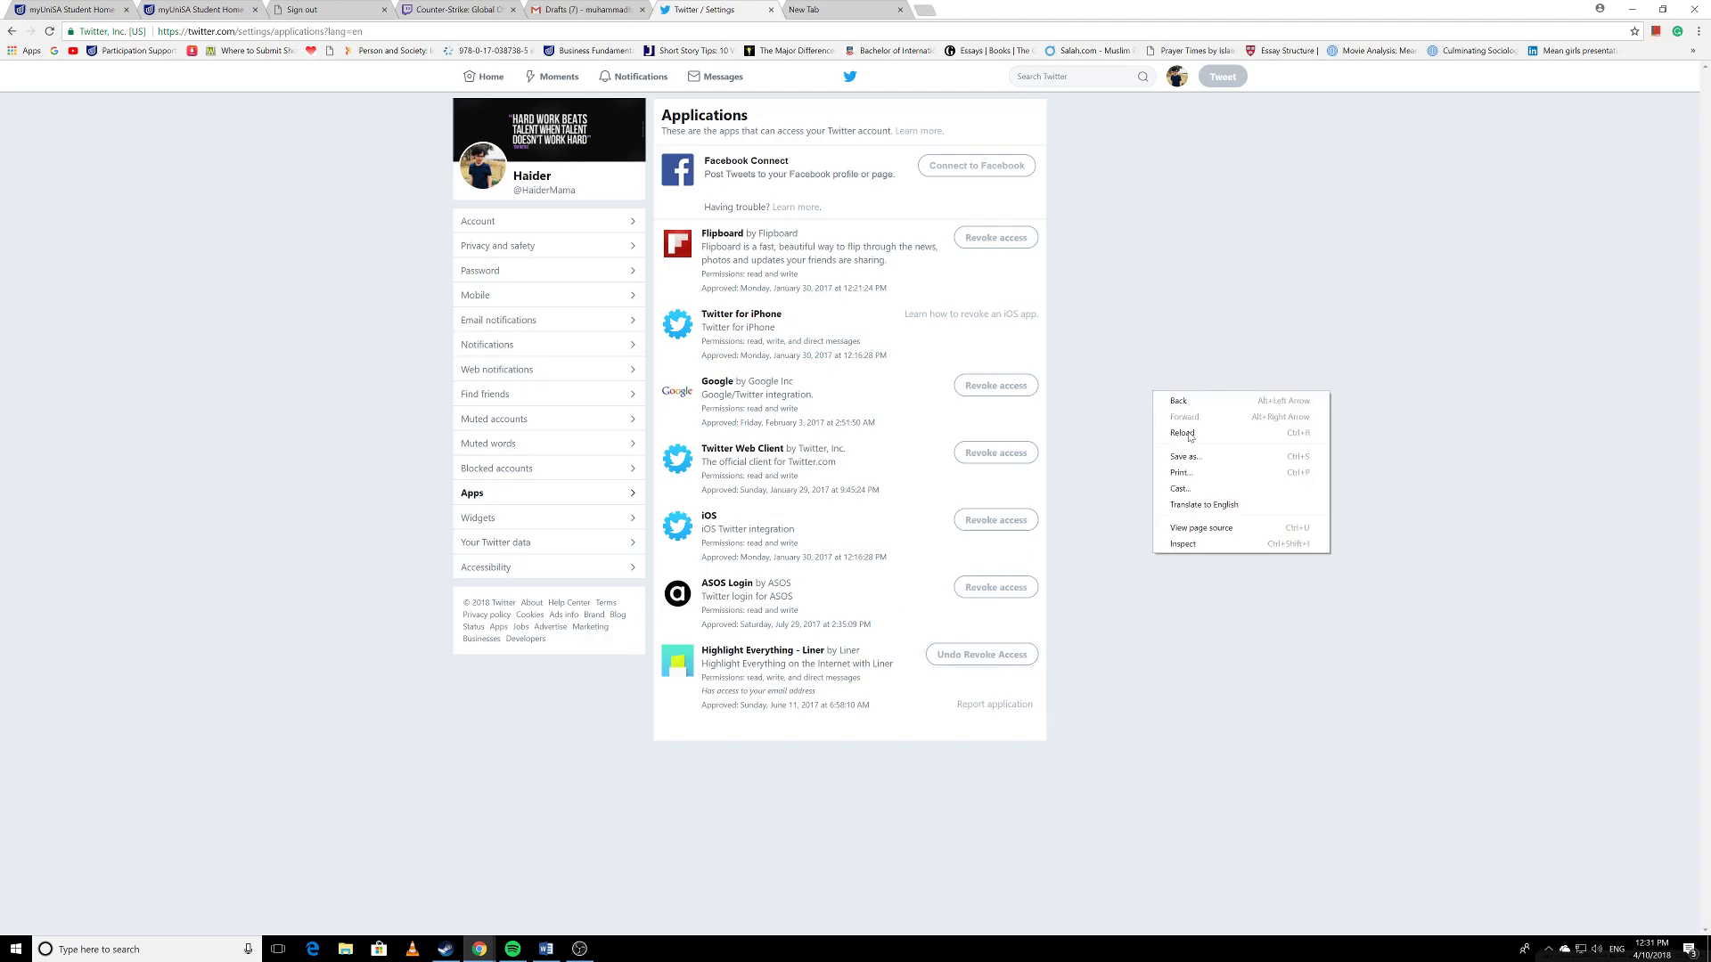
pyautogui.click(1183, 433)
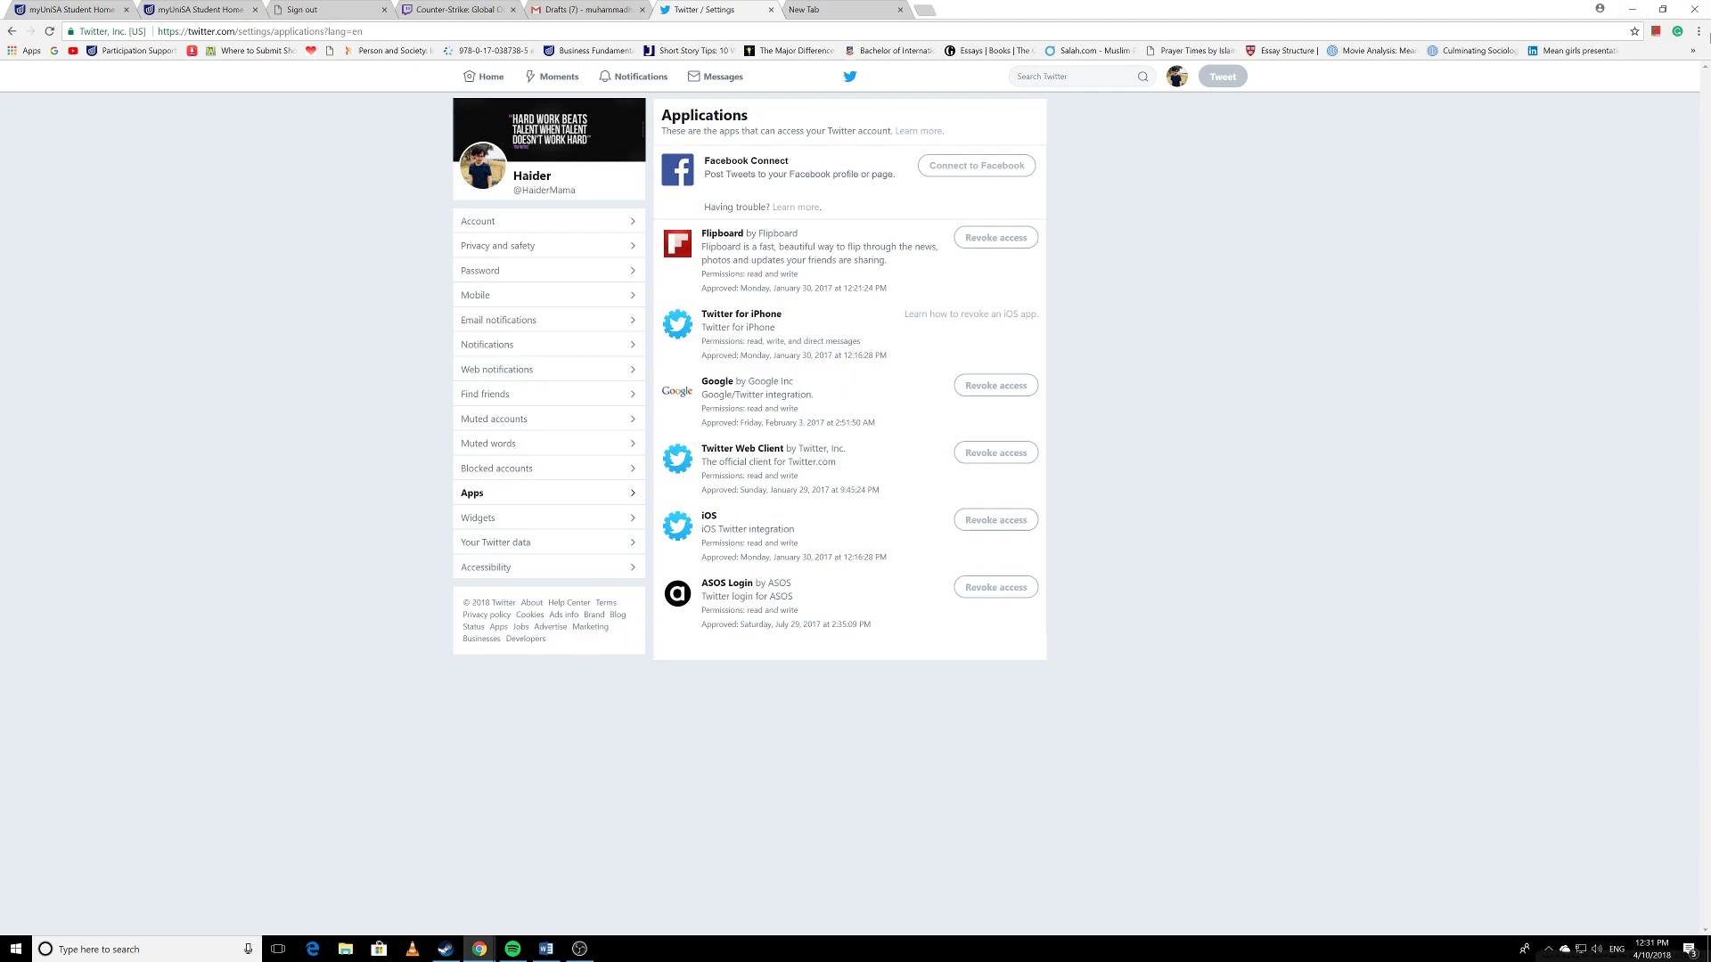
# Step: Minimize Chrome to show the desktop, then refresh the desktop nine times
pyautogui.click(1632, 9)
pyautogui.rightClick(1018, 265)
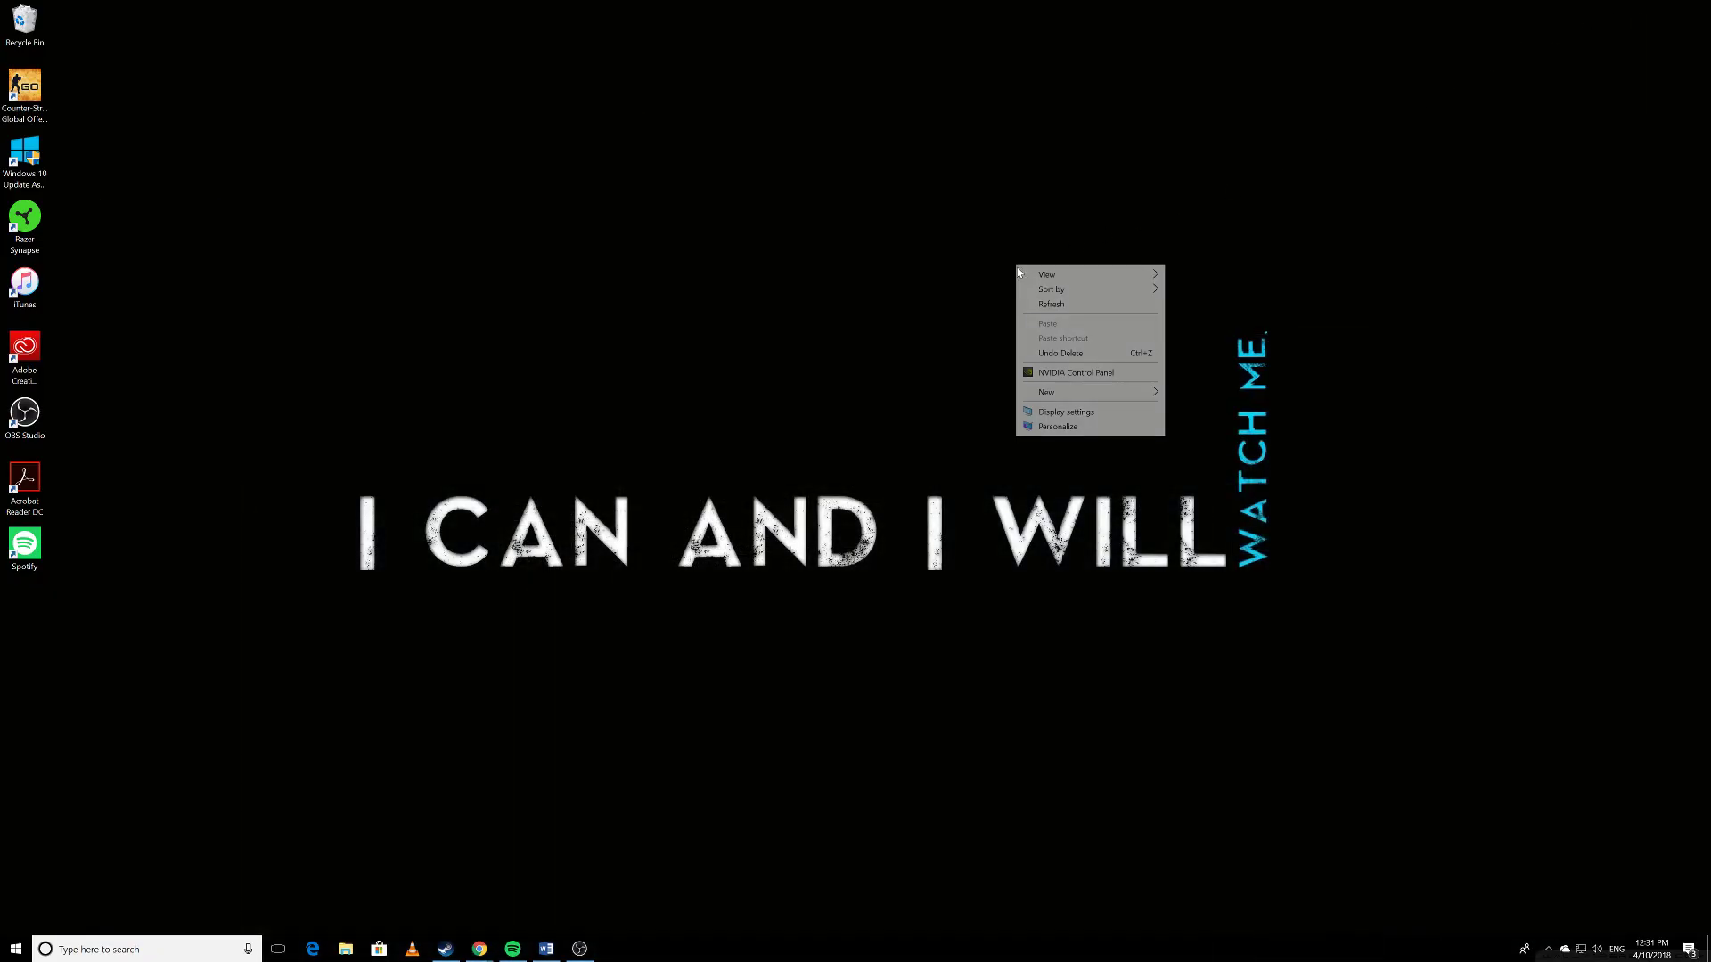
pyautogui.click(1047, 304)
pyautogui.rightClick(1044, 295)
pyautogui.click(1069, 334)
pyautogui.rightClick(1070, 332)
pyautogui.click(1101, 374)
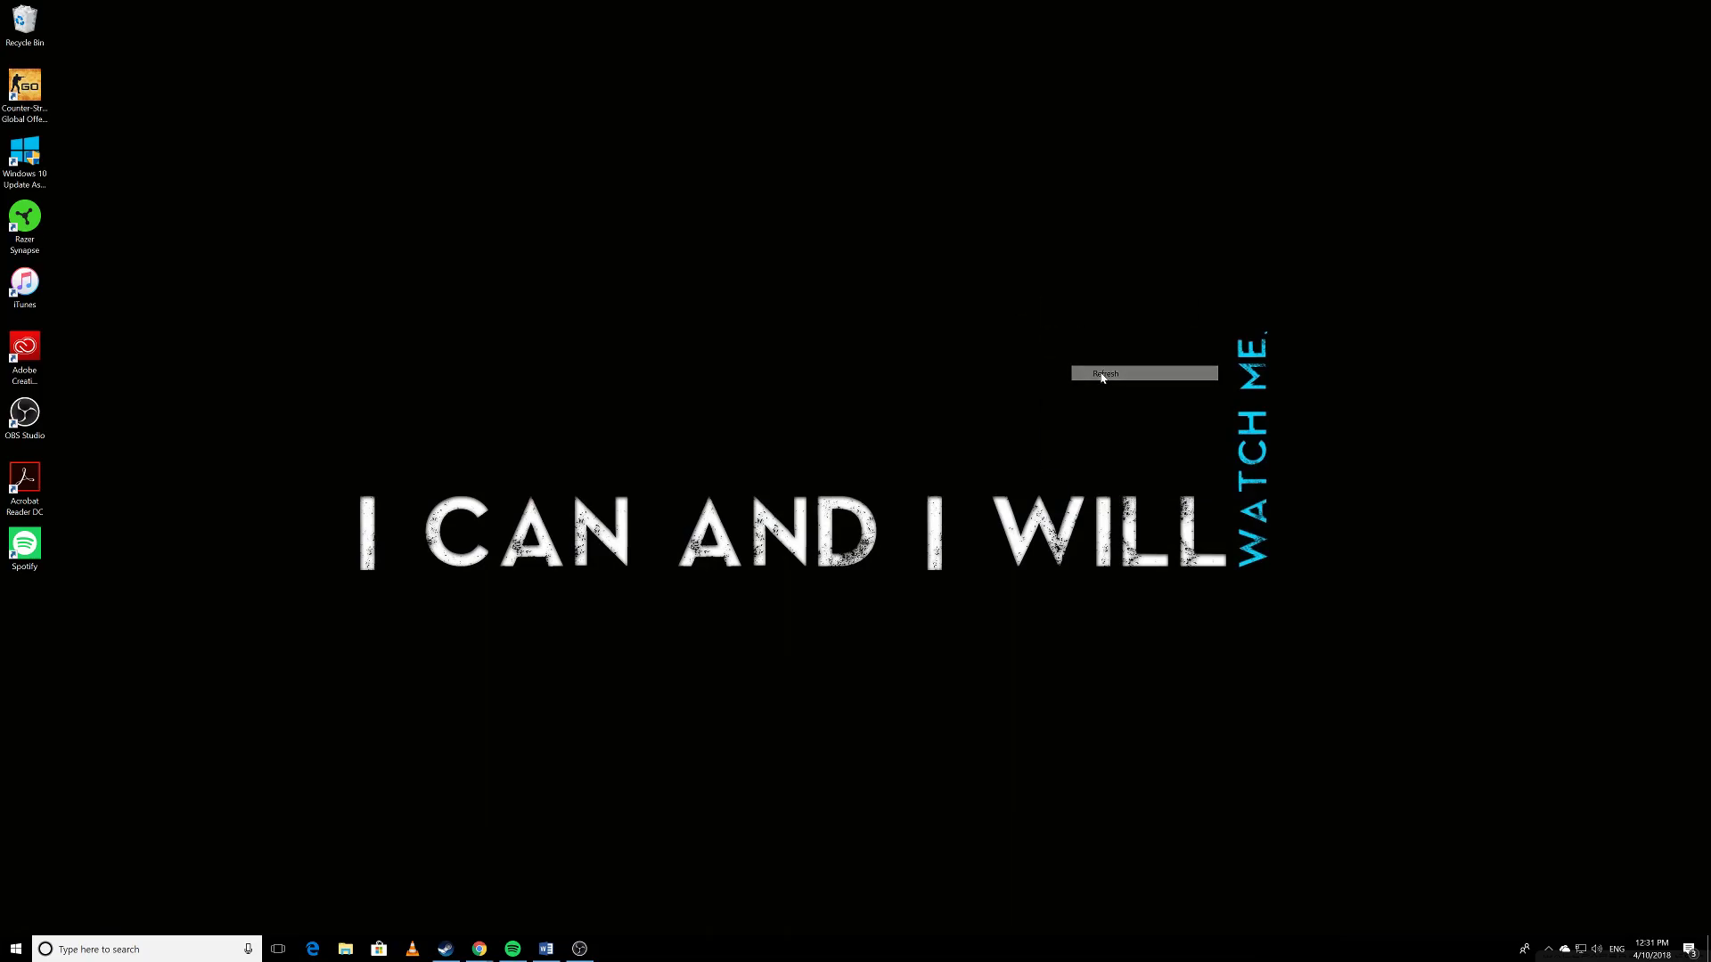
pyautogui.rightClick(1102, 378)
pyautogui.click(1118, 411)
pyautogui.rightClick(818, 236)
pyautogui.click(837, 275)
pyautogui.rightClick(848, 279)
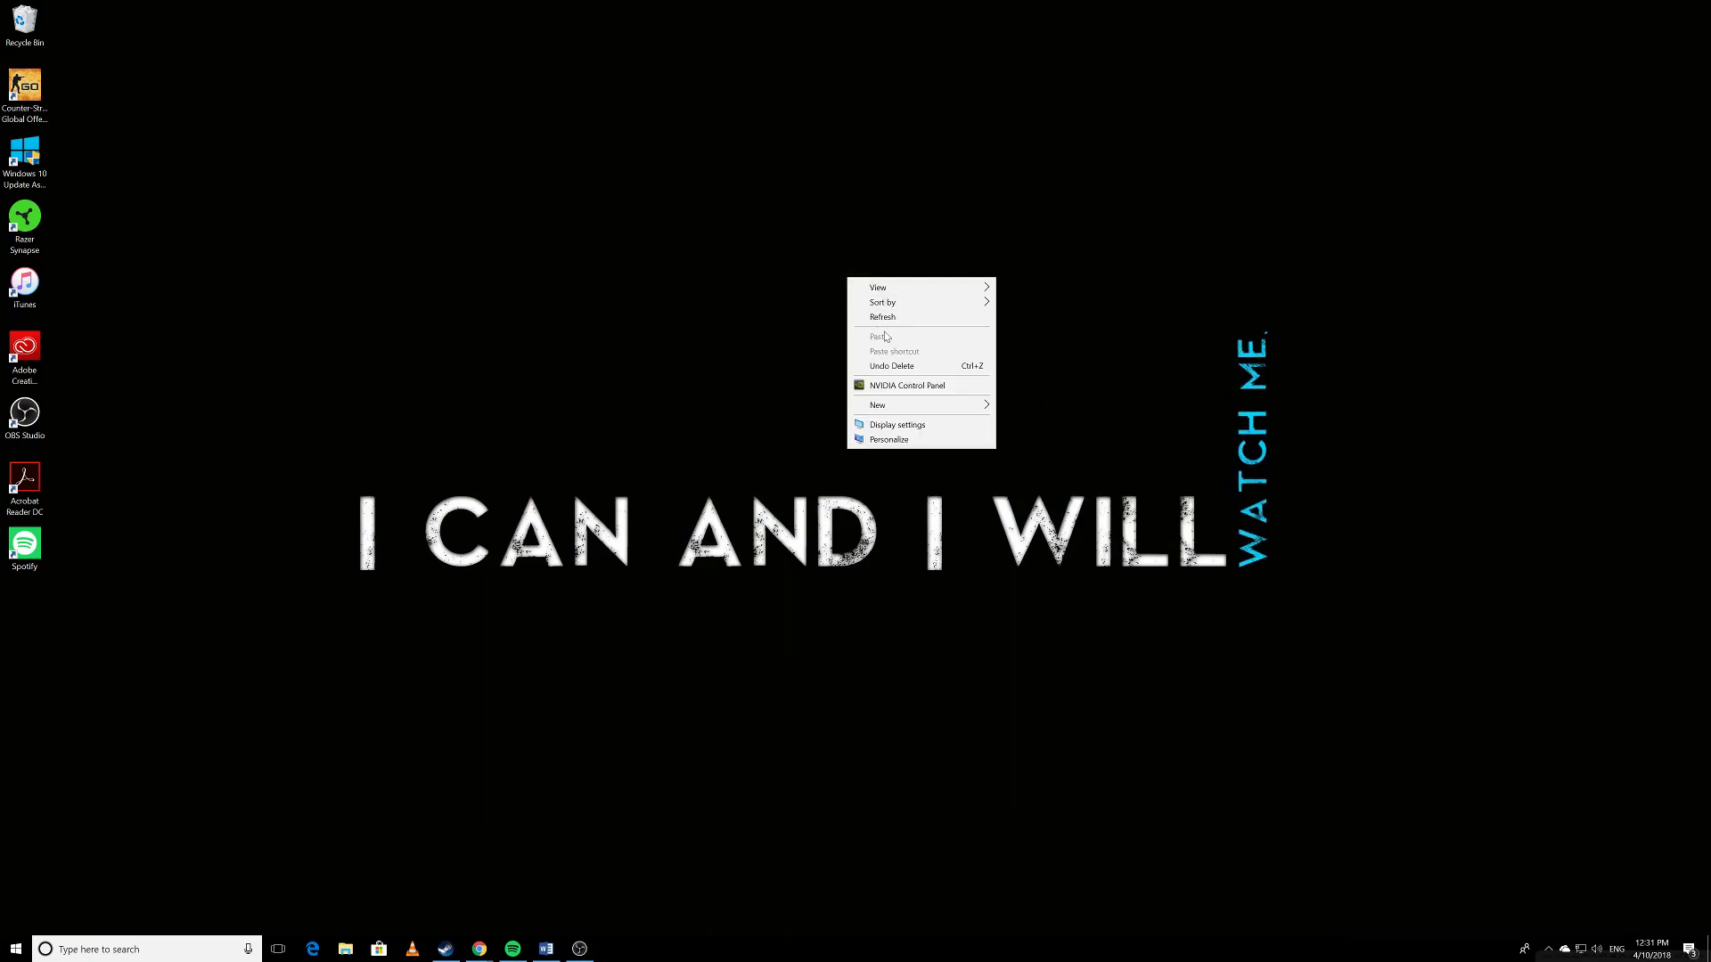
pyautogui.click(882, 317)
pyautogui.rightClick(887, 318)
pyautogui.click(919, 359)
pyautogui.rightClick(917, 360)
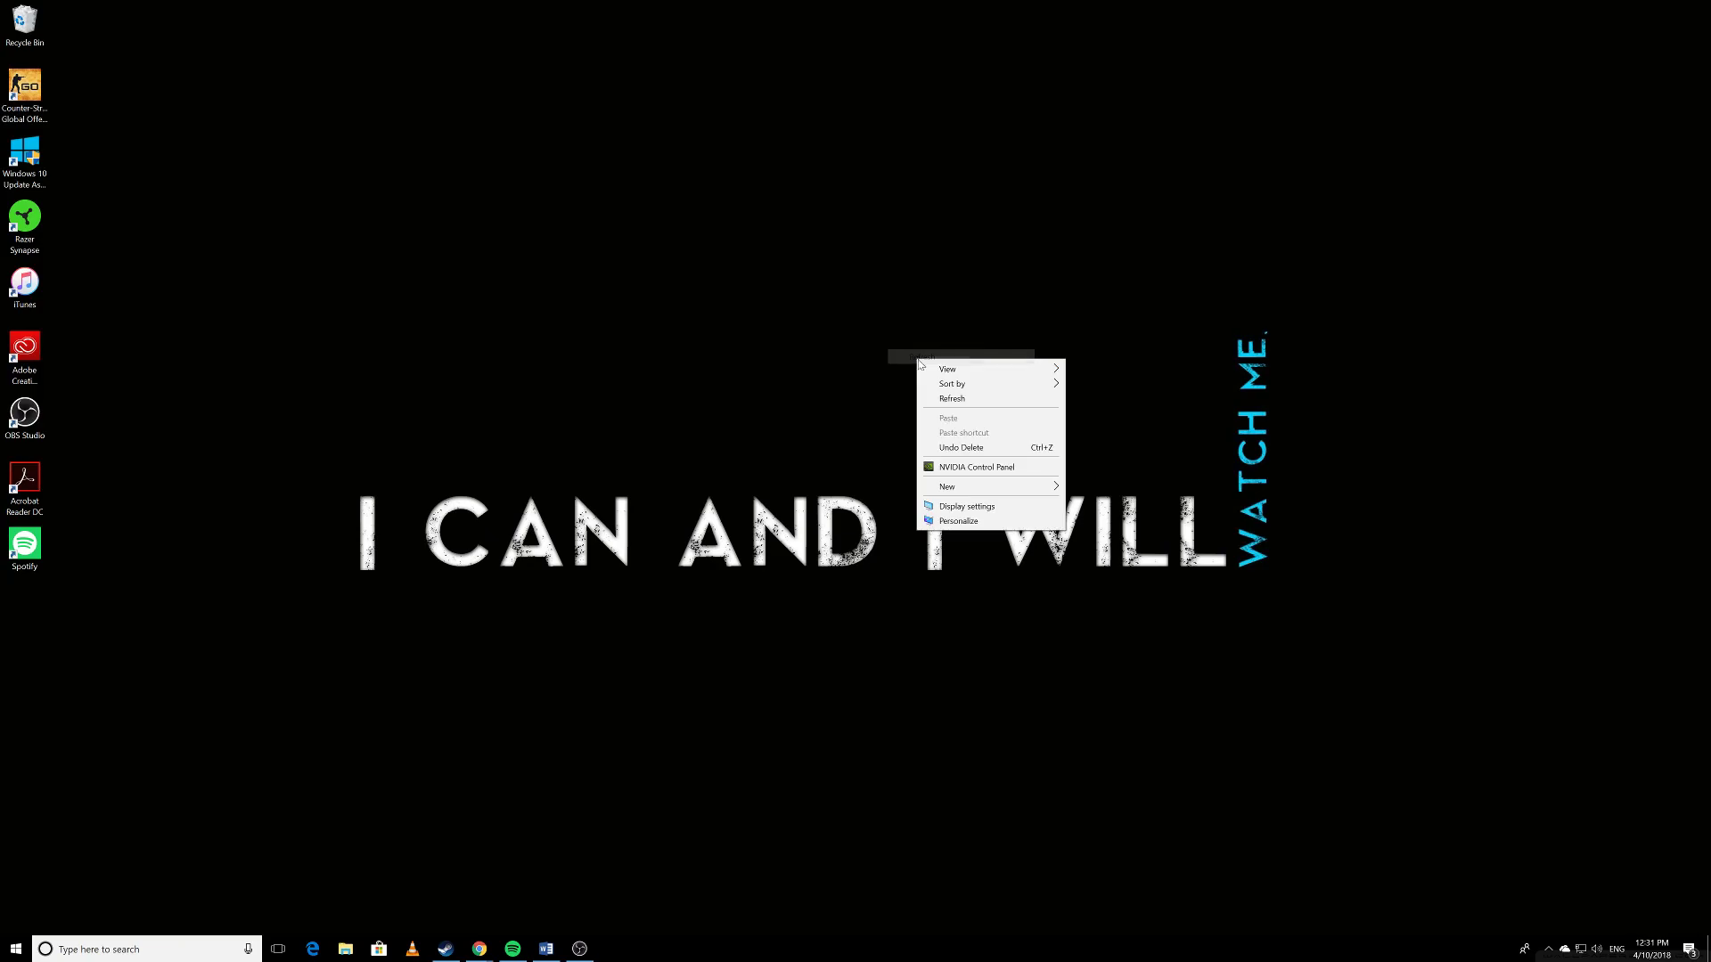
pyautogui.click(963, 403)
pyautogui.rightClick(962, 398)
pyautogui.click(993, 437)
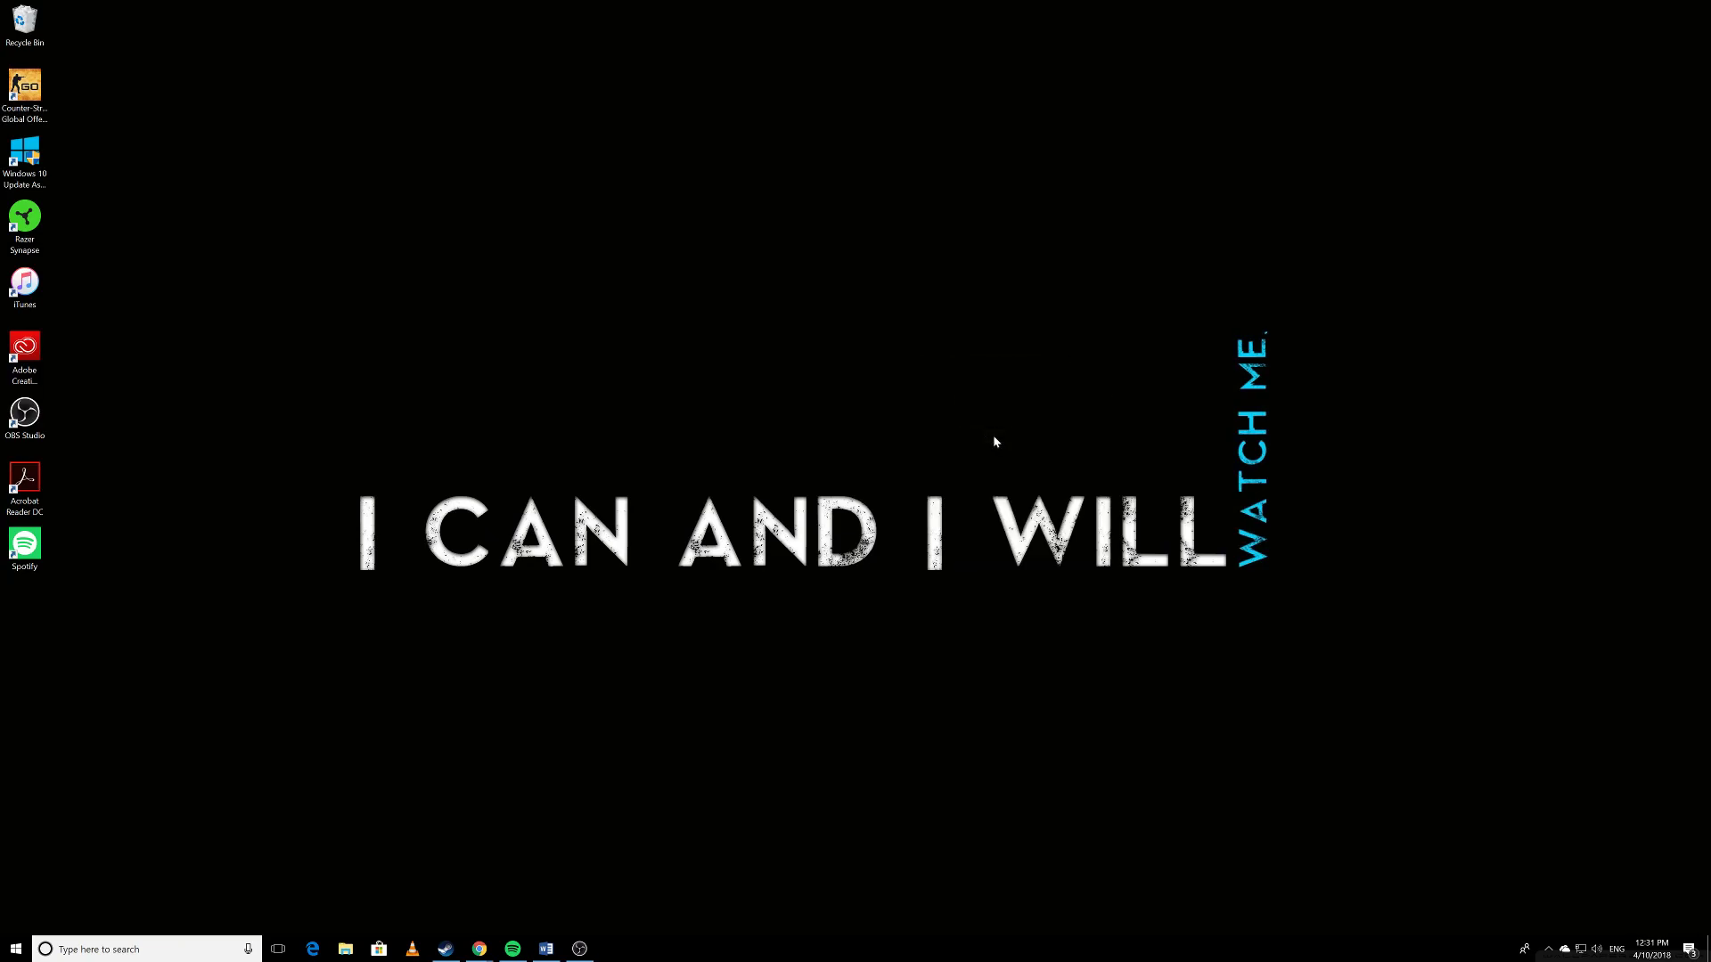